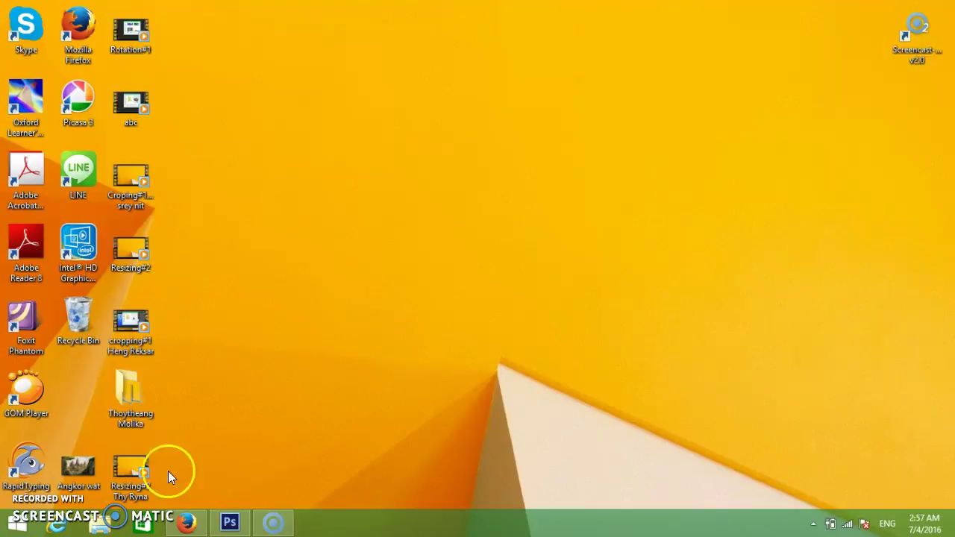
# Step: Open chimpmedia.jpg from the Pictures library in Photoshop
pyautogui.click(231, 522)
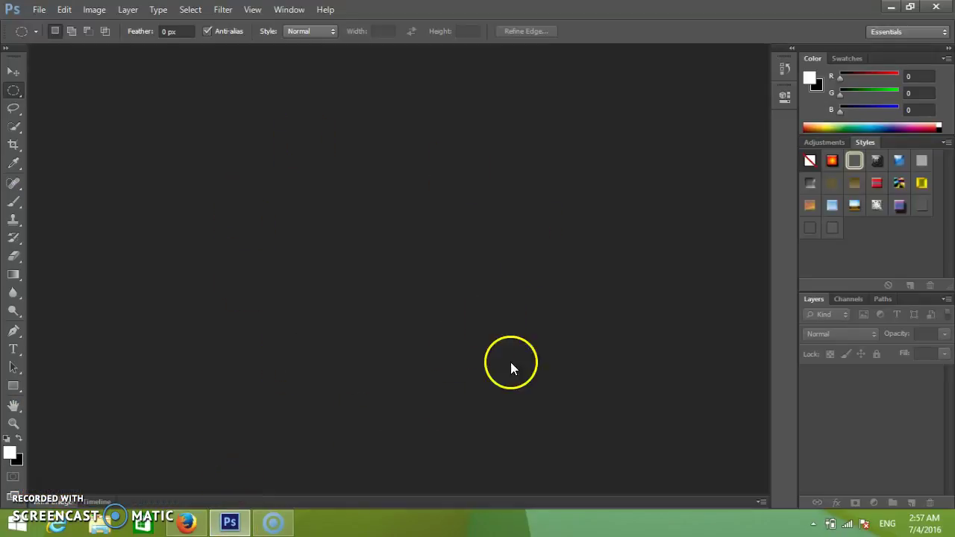
pyautogui.click(39, 9)
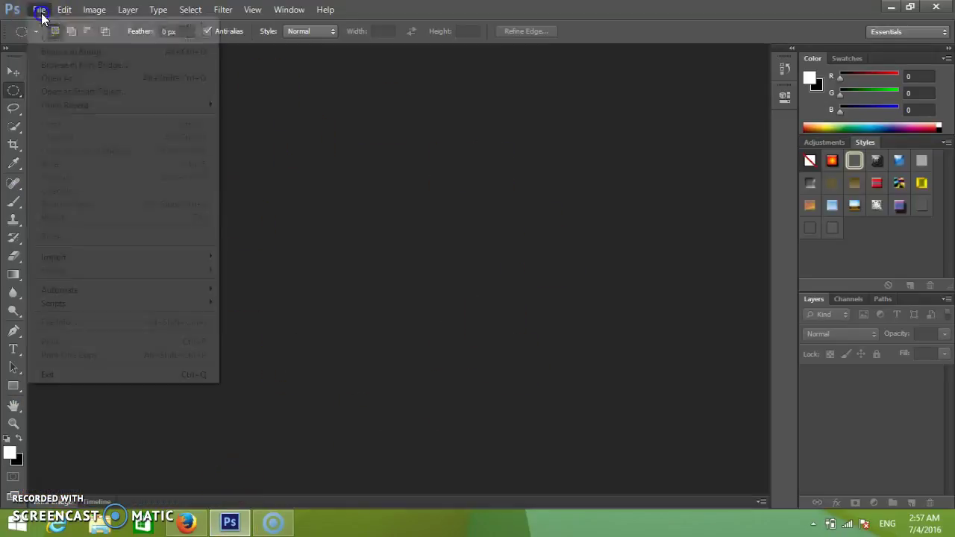
pyautogui.click(53, 41)
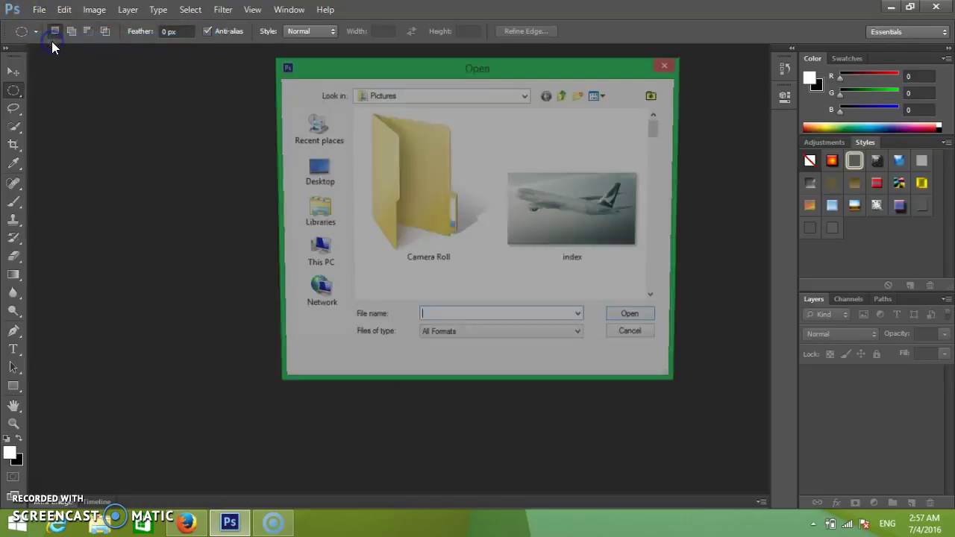
pyautogui.click(314, 216)
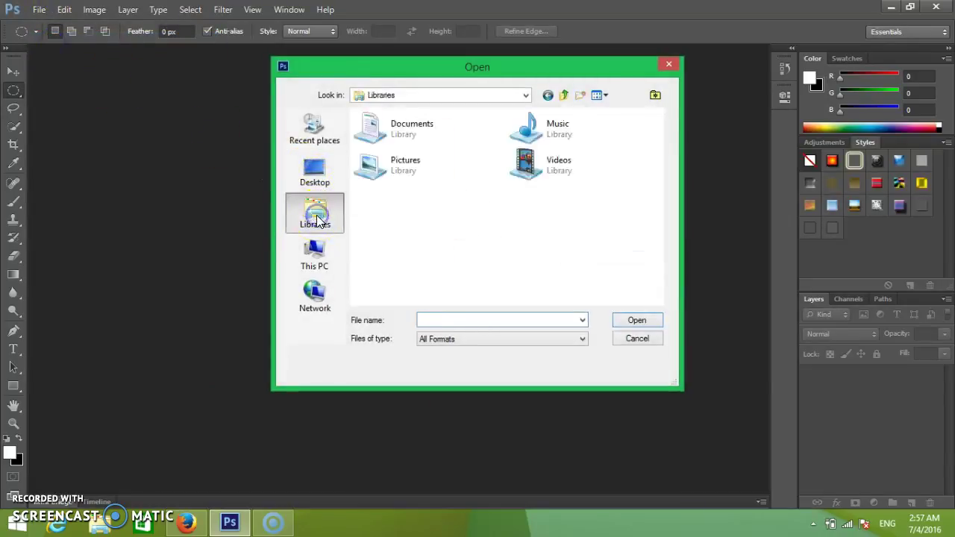
pyautogui.doubleClick(388, 164)
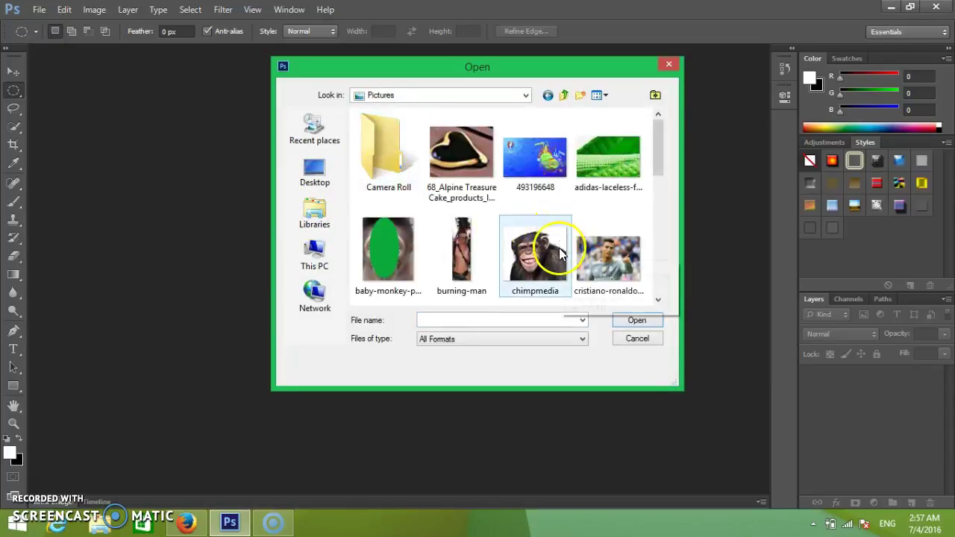
pyautogui.click(535, 253)
pyautogui.click(635, 319)
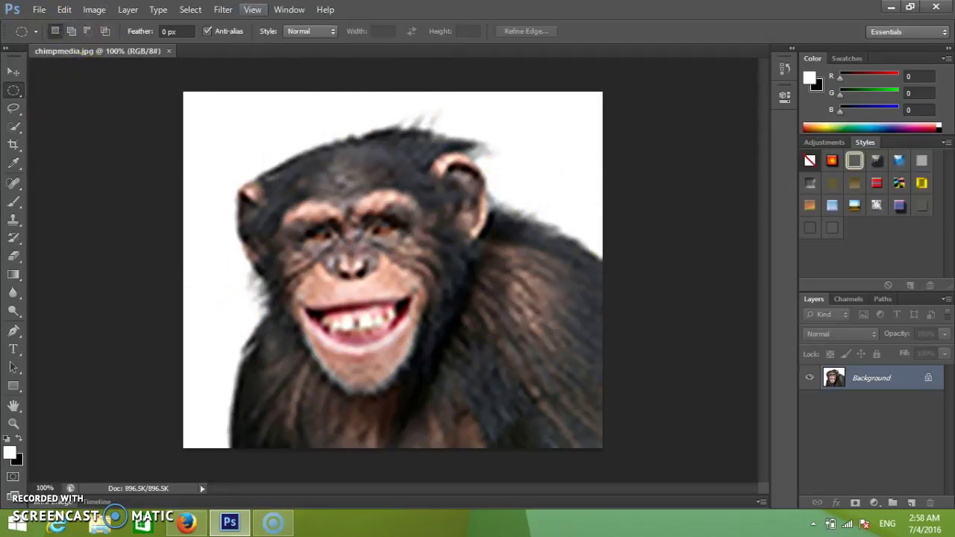
# Step: Resize the image from 600 to 700 pixels wide, keeping proportions (595 tall)
pyautogui.click(94, 10)
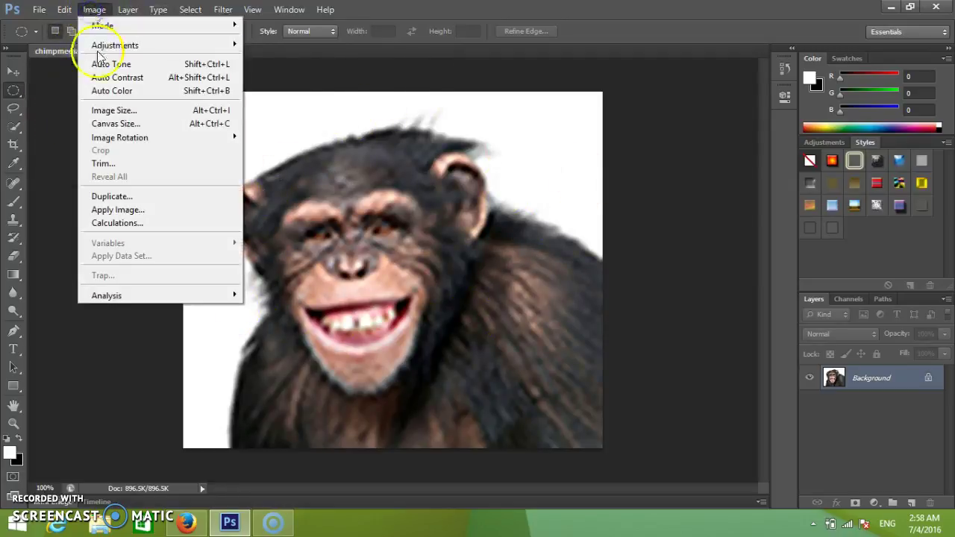
pyautogui.click(113, 110)
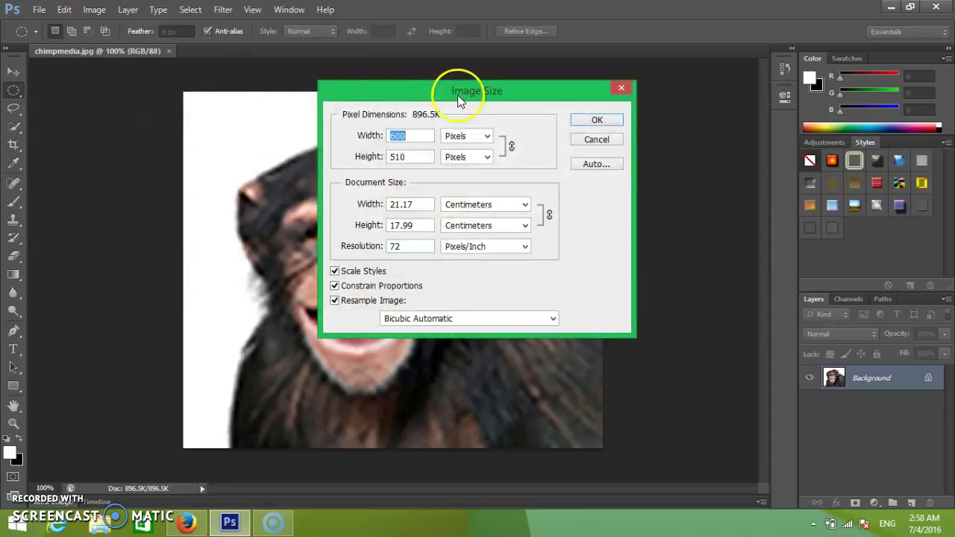
pyautogui.click(394, 136)
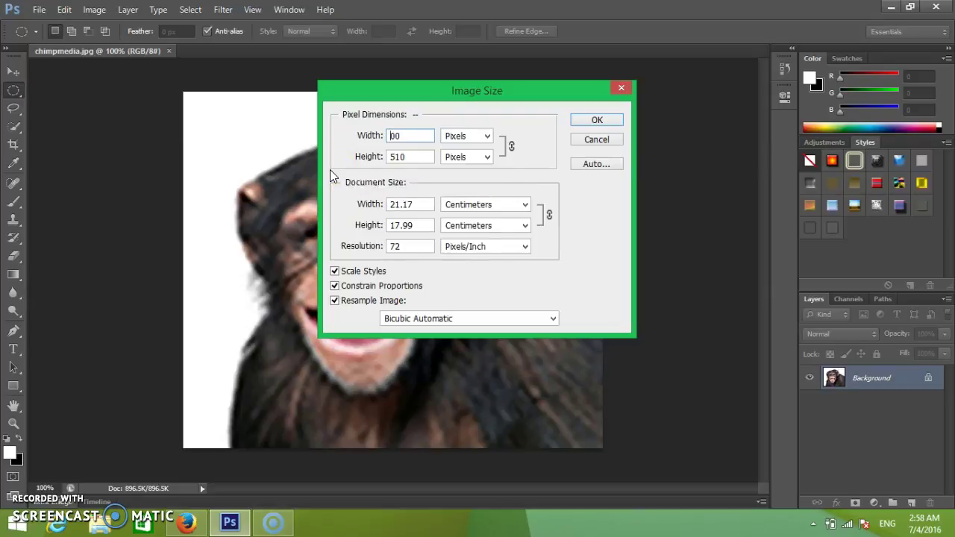
pyautogui.write('7')
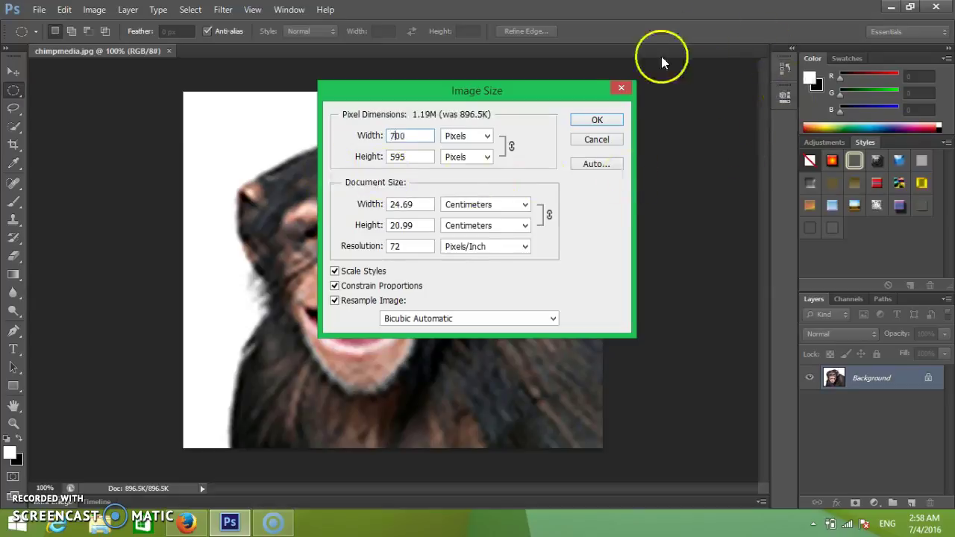
pyautogui.click(597, 119)
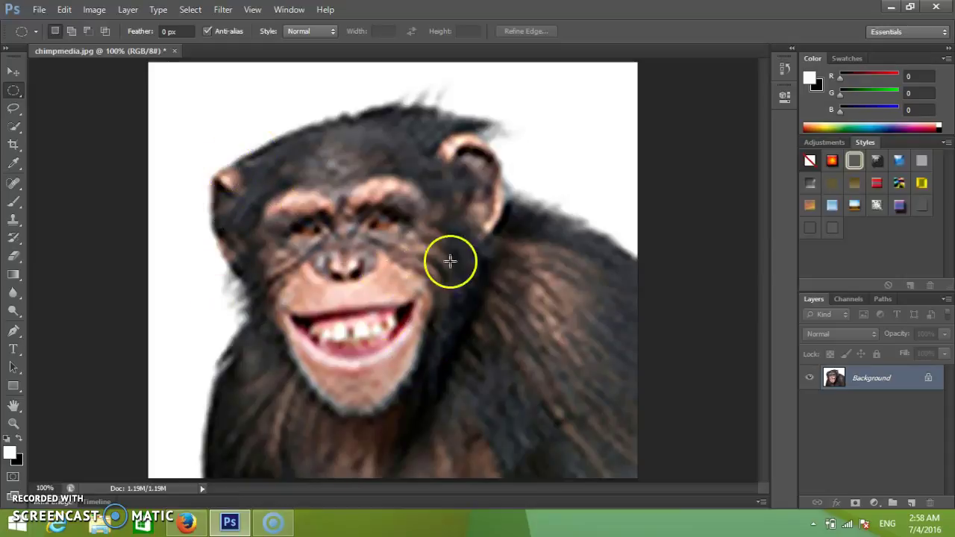
# Step: Shrink the image to 300 by 255 pixels in Image Size
pyautogui.click(94, 8)
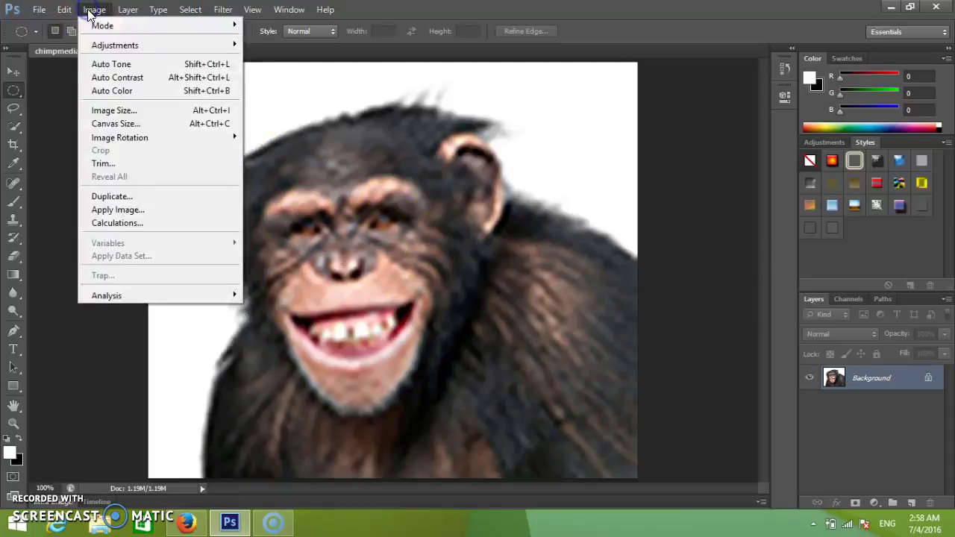
pyautogui.click(119, 110)
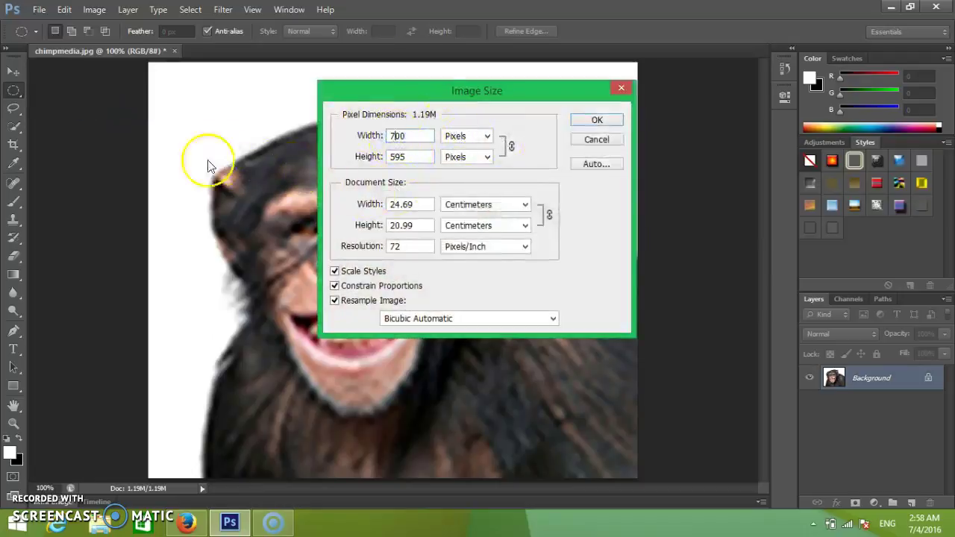
pyautogui.write('3')
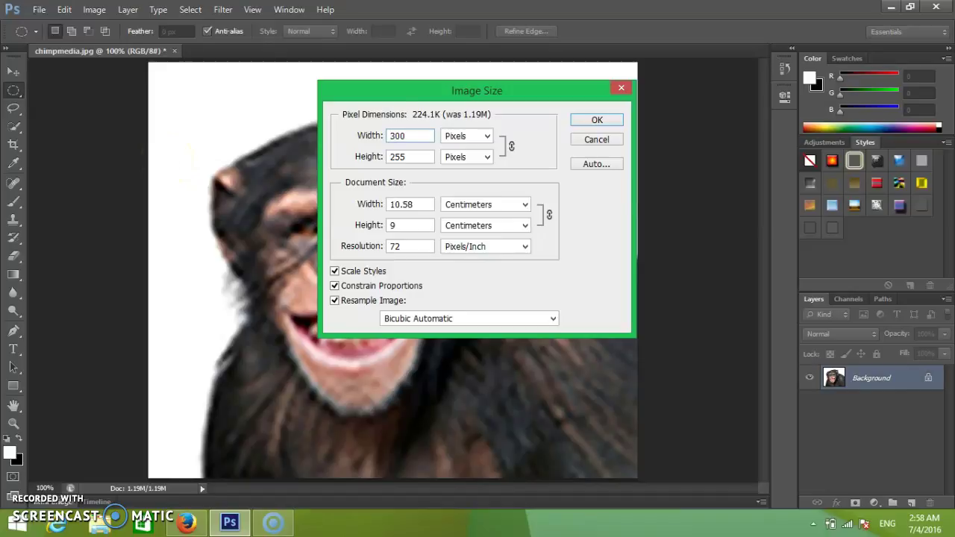
pyautogui.click(597, 121)
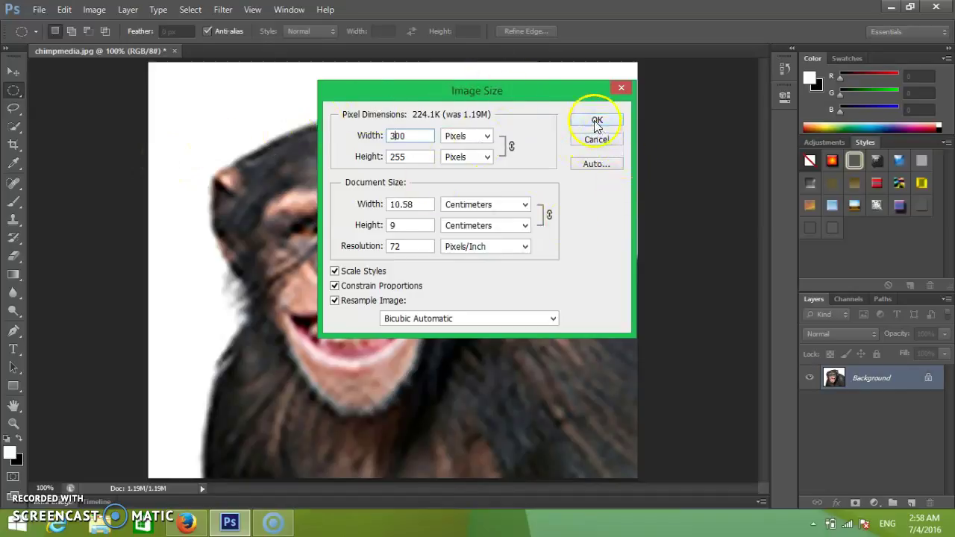